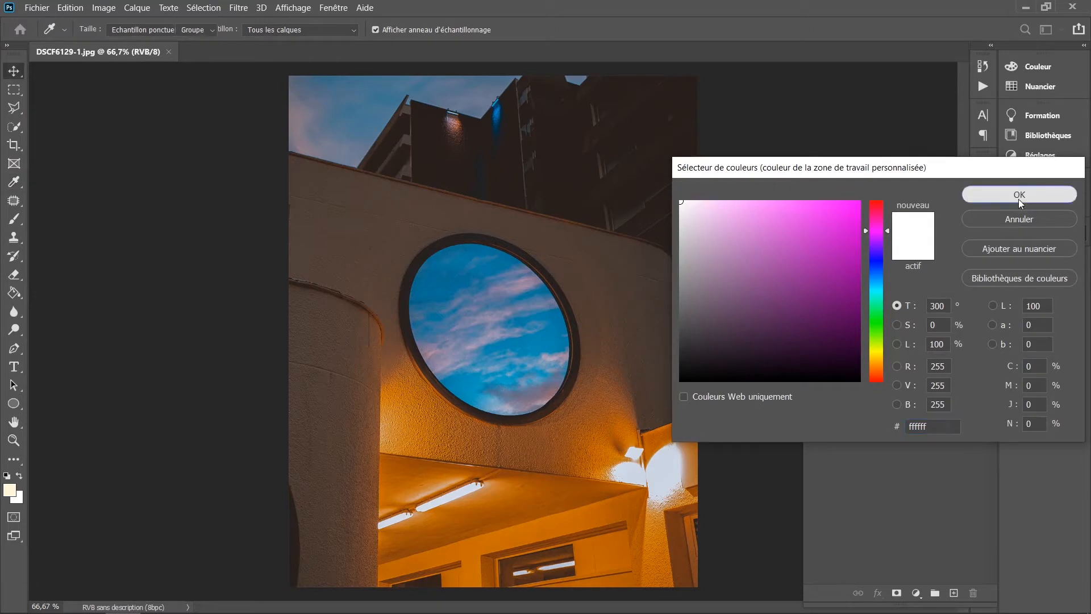
Step: Examine the photo at several zoom levels against the white canvas background
{"action": "right_click", "coordinate": [203, 252]}
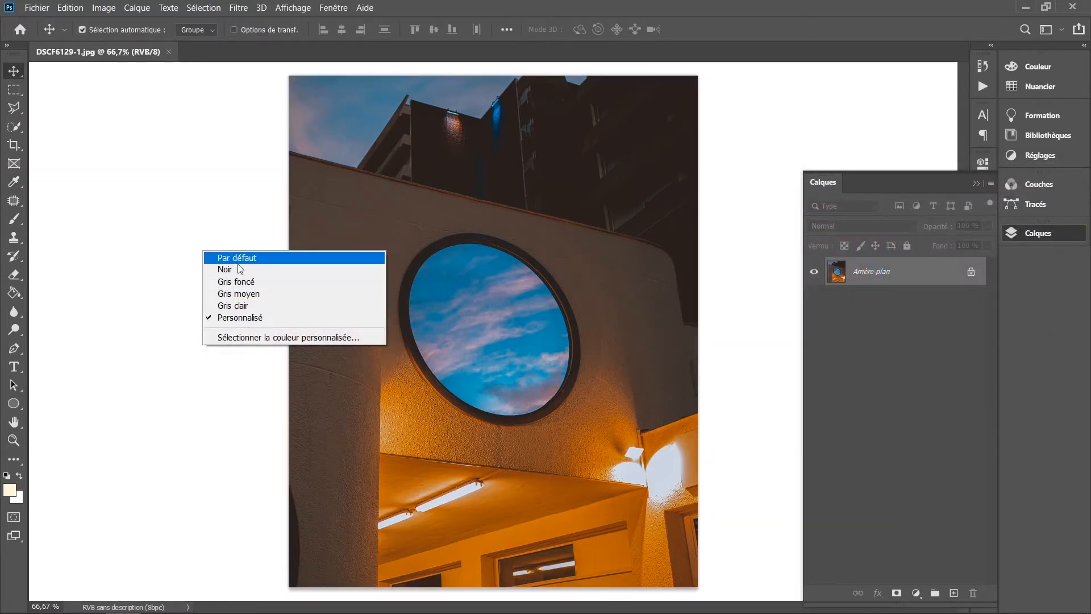
{"action": "left_click", "coordinate": [12, 440]}
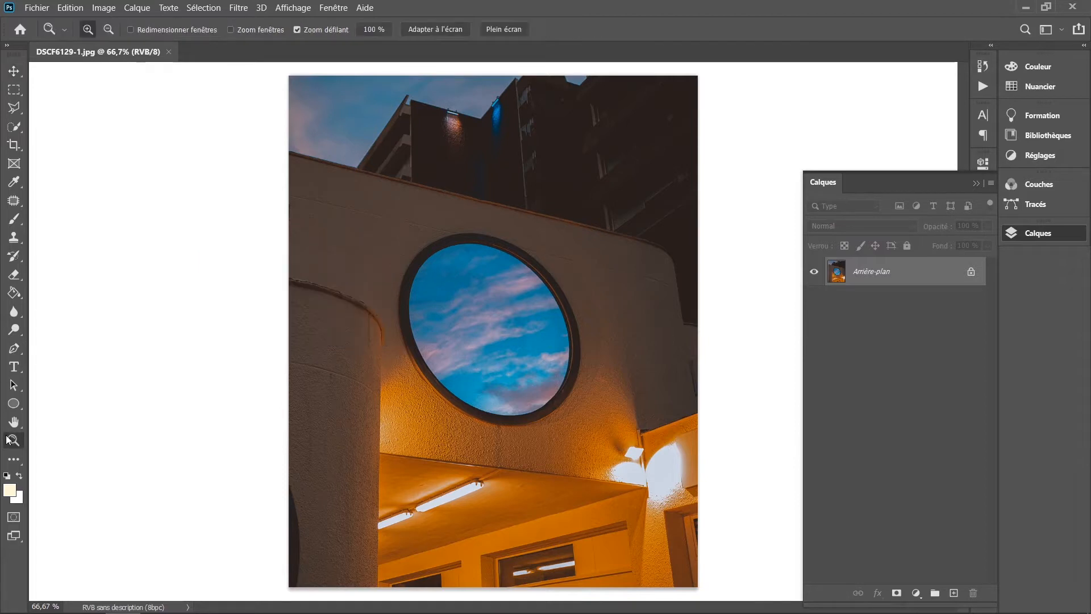
{"action": "left_click", "coordinate": [392, 411], "text": "alt"}
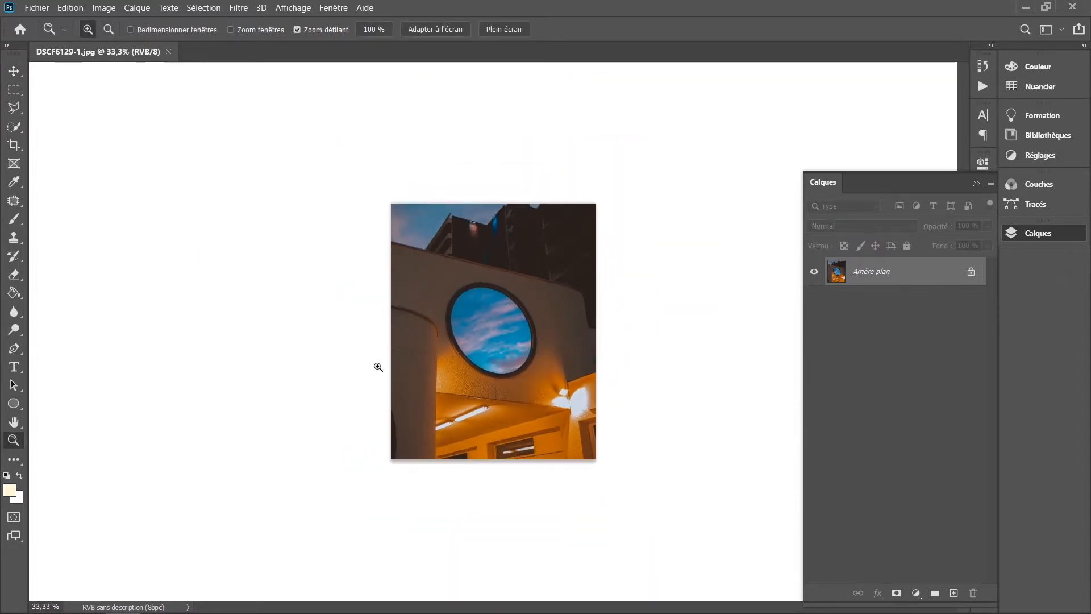
{"action": "left_click", "coordinate": [503, 339]}
{"action": "left_click", "coordinate": [504, 338]}
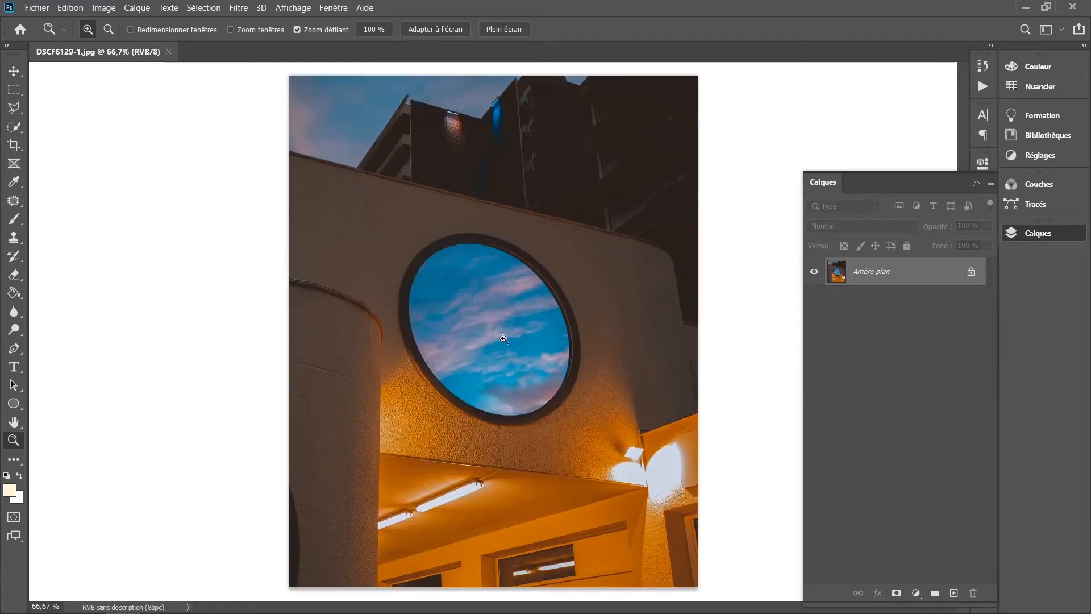
{"action": "left_click", "coordinate": [142, 264], "text": "alt"}
{"action": "left_click", "coordinate": [142, 263], "text": "alt"}
{"action": "key", "text": "v"}
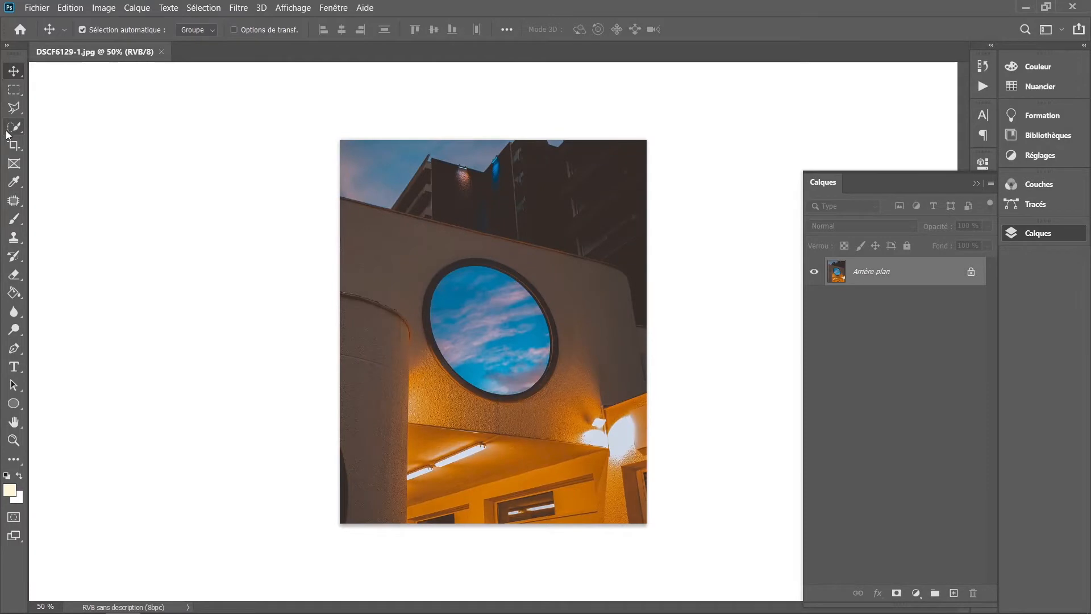
Step: Preview a 4:5 crop ratio, and crop the photo to 1:1 (carré) with the image shifted slightly down in the frame
{"action": "left_click", "coordinate": [13, 145]}
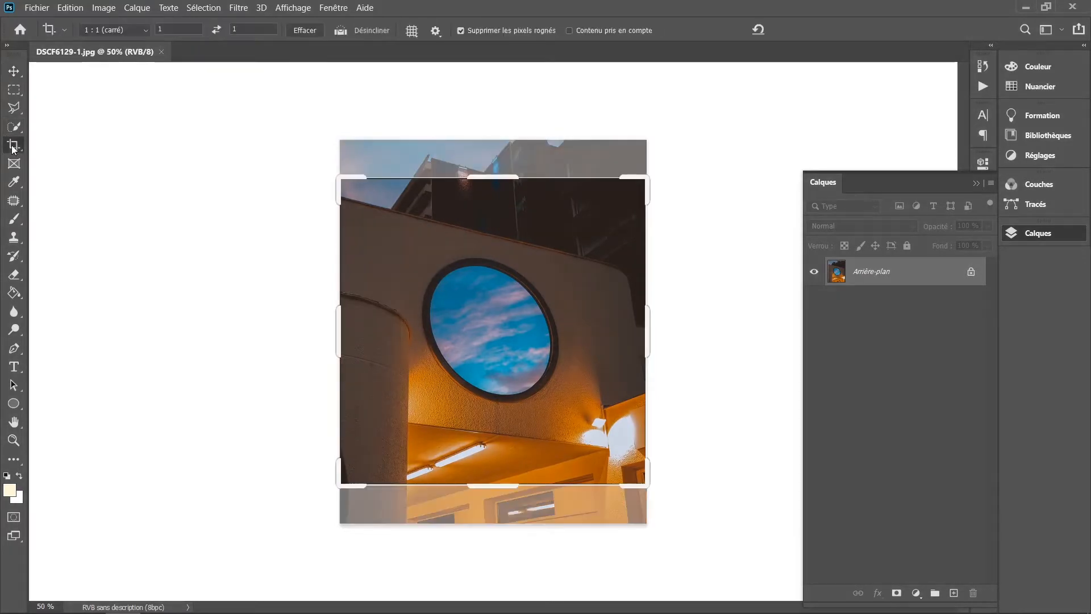
{"action": "right_click", "coordinate": [13, 146]}
{"action": "left_click", "coordinate": [49, 142]}
{"action": "left_click", "coordinate": [113, 29]}
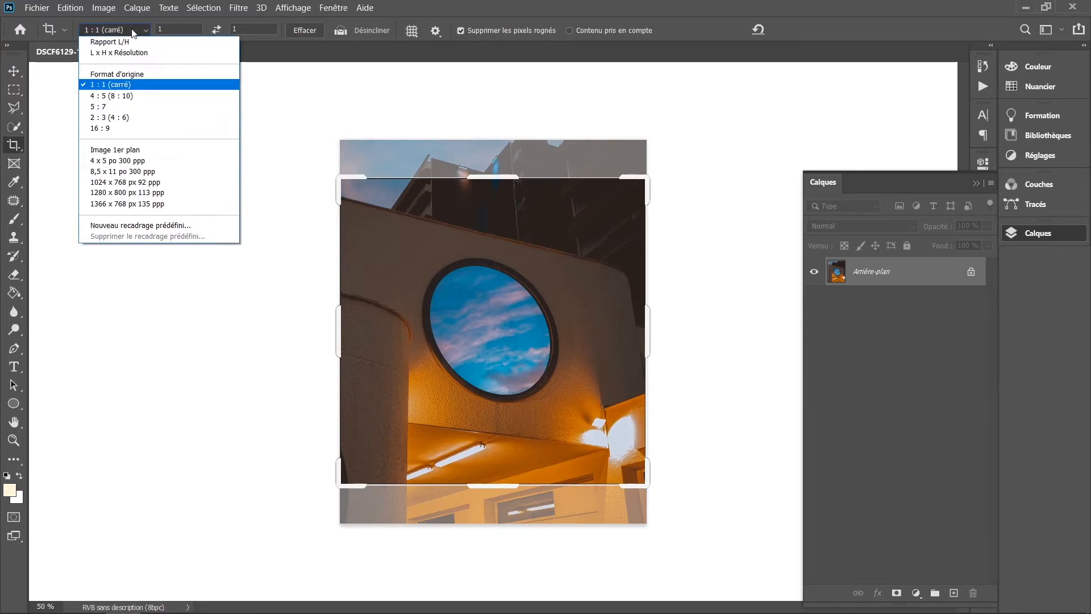
{"action": "left_click", "coordinate": [109, 96]}
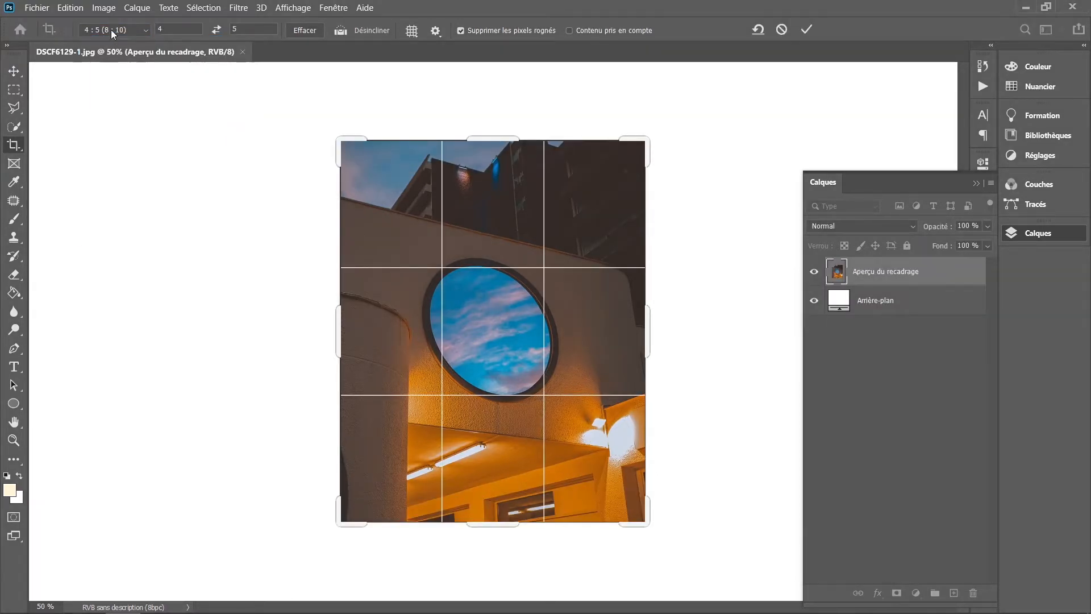
{"action": "scroll", "coordinate": [111, 30], "scroll_direction": "up", "scroll_amount": 1}
{"action": "mouse_move", "coordinate": [417, 255]}
{"action": "left_mouse_down"}
{"action": "mouse_move", "coordinate": [418, 295]}
{"action": "mouse_move", "coordinate": [415, 245]}
{"action": "mouse_move", "coordinate": [417, 266]}
{"action": "left_mouse_up"}
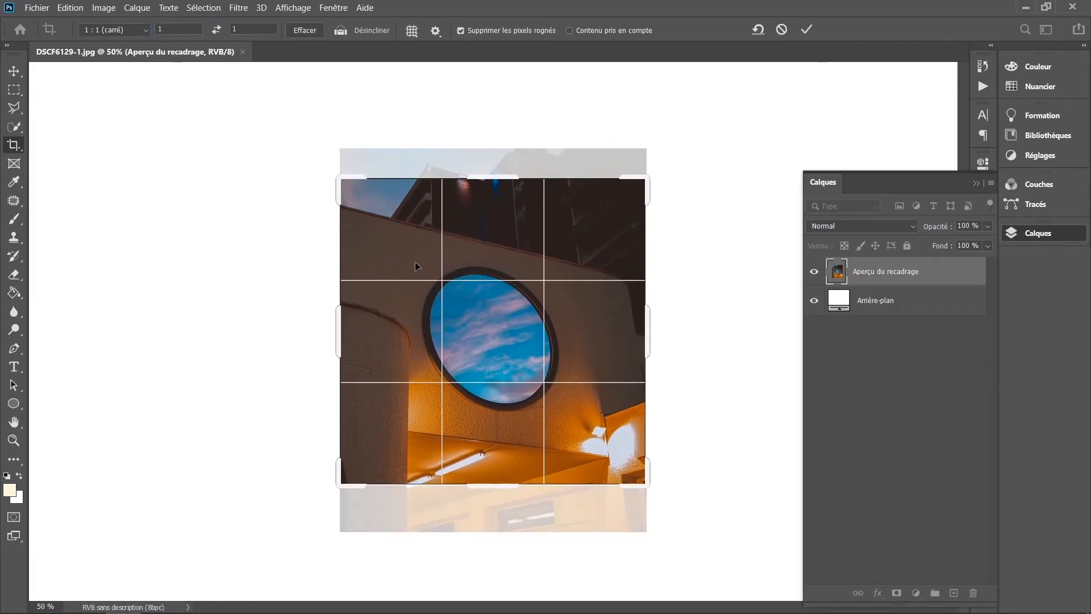
{"action": "key", "text": "v"}
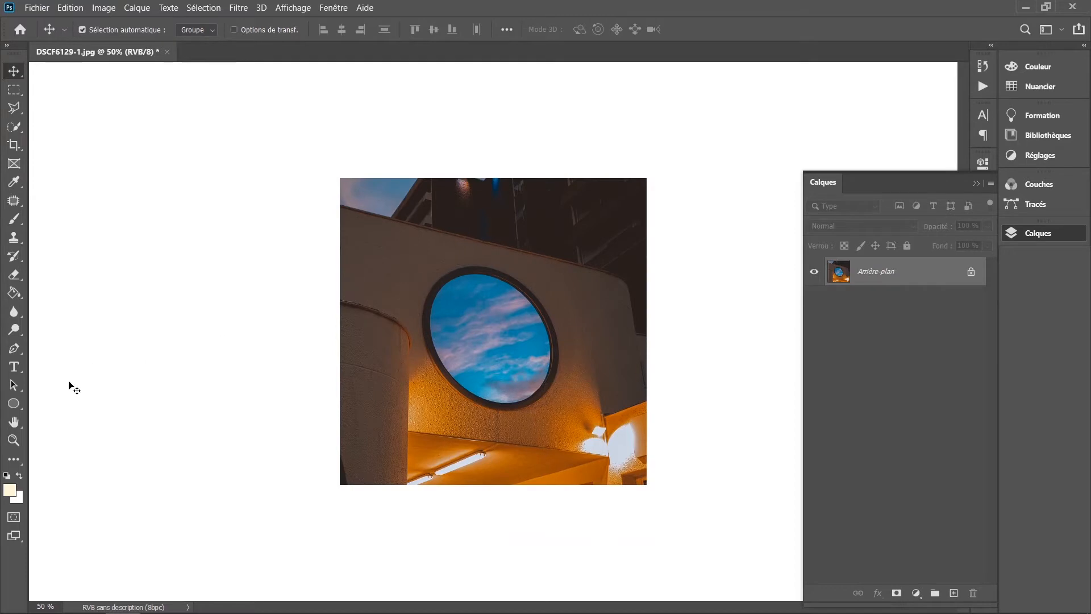
Step: Duplicate the Arrière-plan layer within the same document, keeping the suggested name
{"action": "left_click", "coordinate": [16, 440]}
{"action": "left_click", "coordinate": [471, 360]}
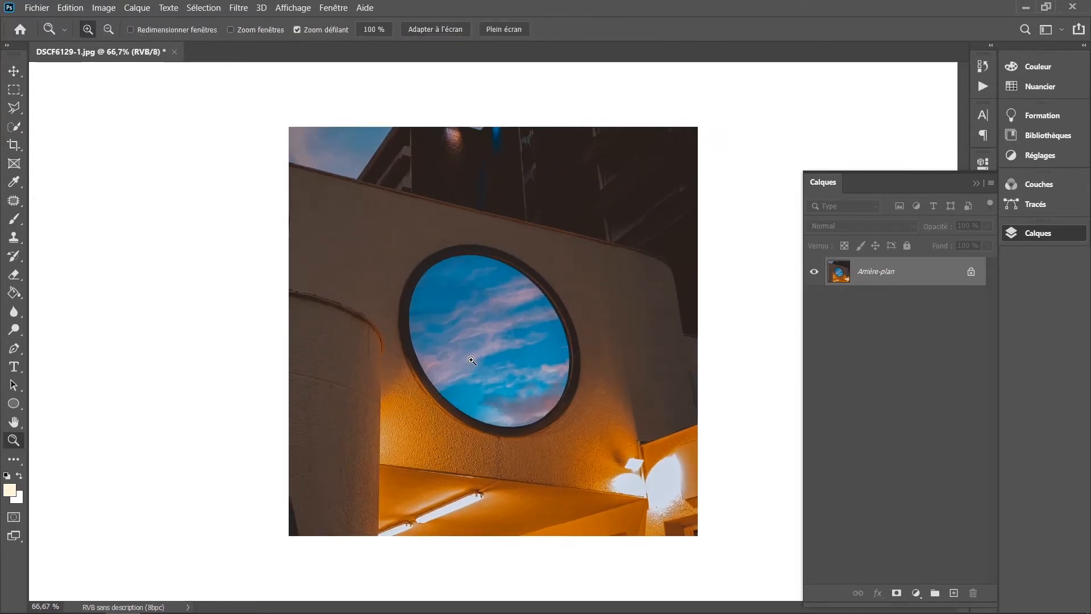
{"action": "left_click", "coordinate": [491, 357]}
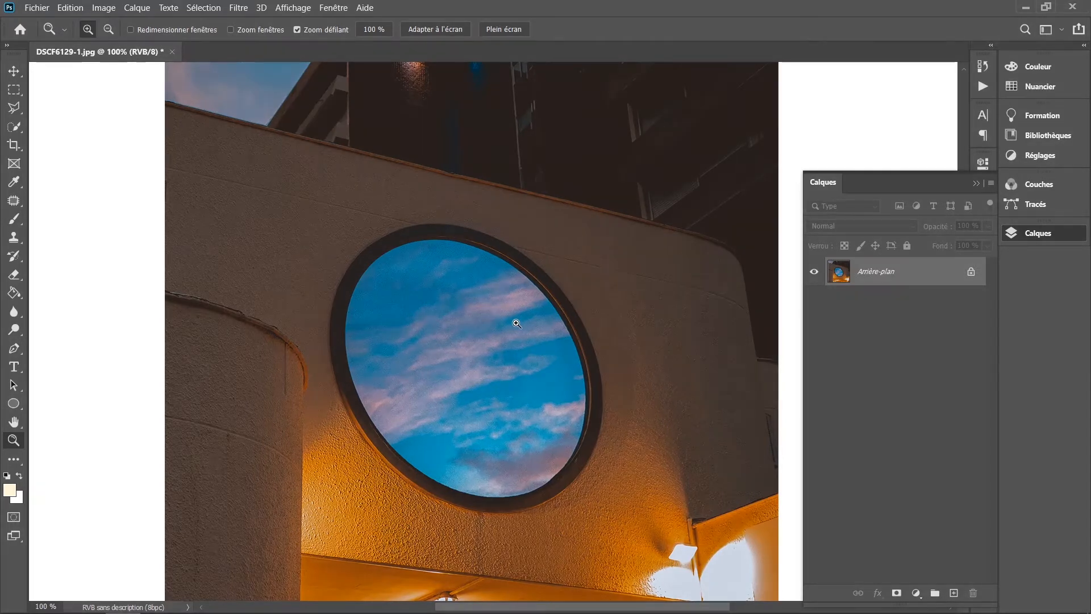
{"action": "right_click", "coordinate": [924, 270]}
{"action": "left_click", "coordinate": [934, 298]}
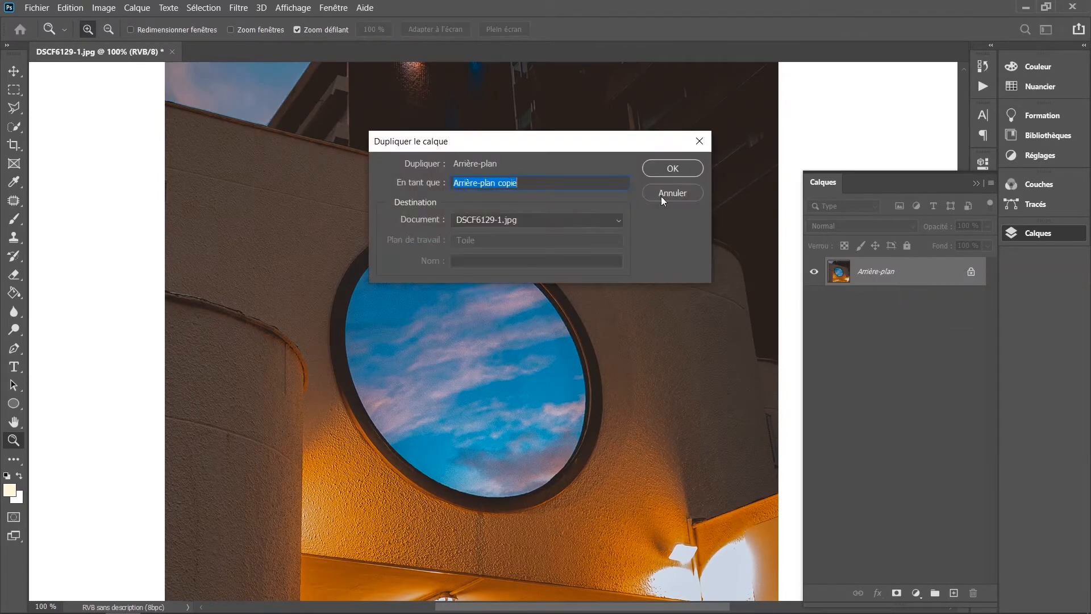
{"action": "left_click", "coordinate": [671, 168]}
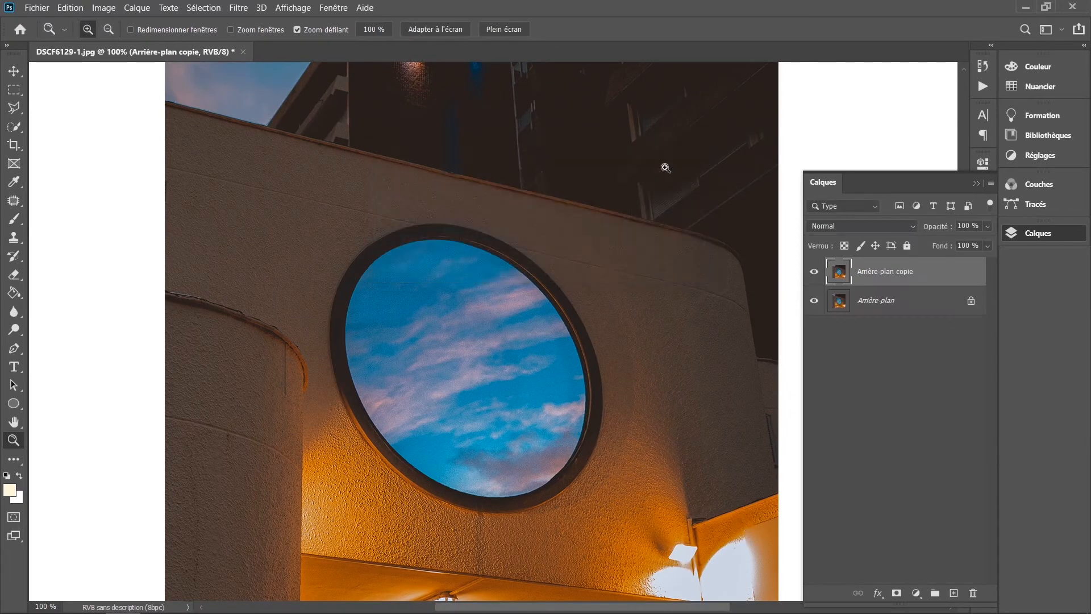
Step: Apply the Passe-haut (High Pass) filter to the duplicated layer with a radius of 1,1 pixels
{"action": "left_click", "coordinate": [238, 8]}
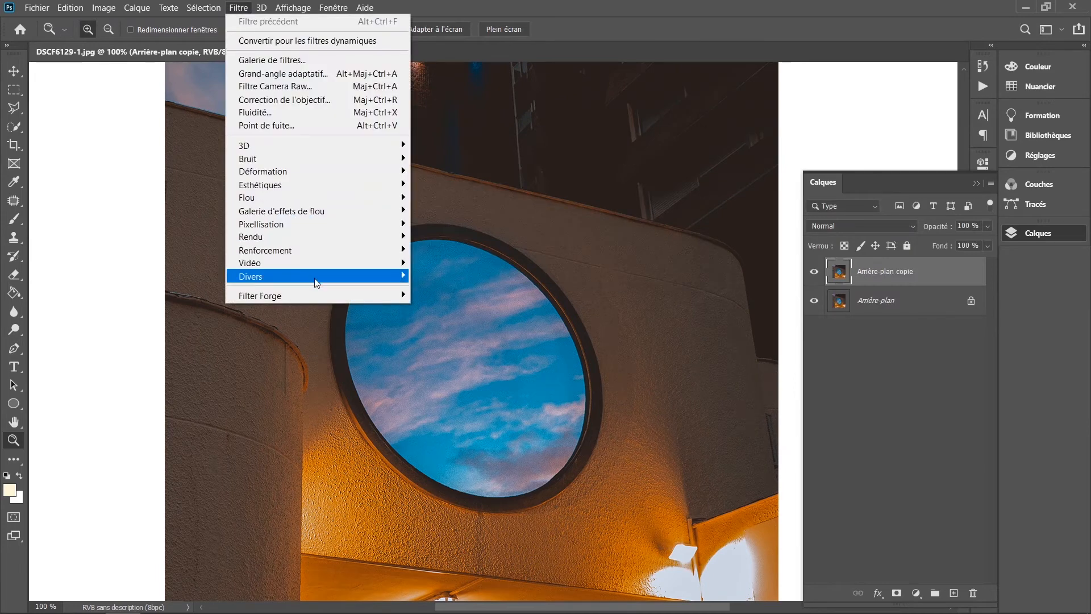
{"action": "mouse_move", "coordinate": [318, 277]}
{"action": "left_click", "coordinate": [443, 316]}
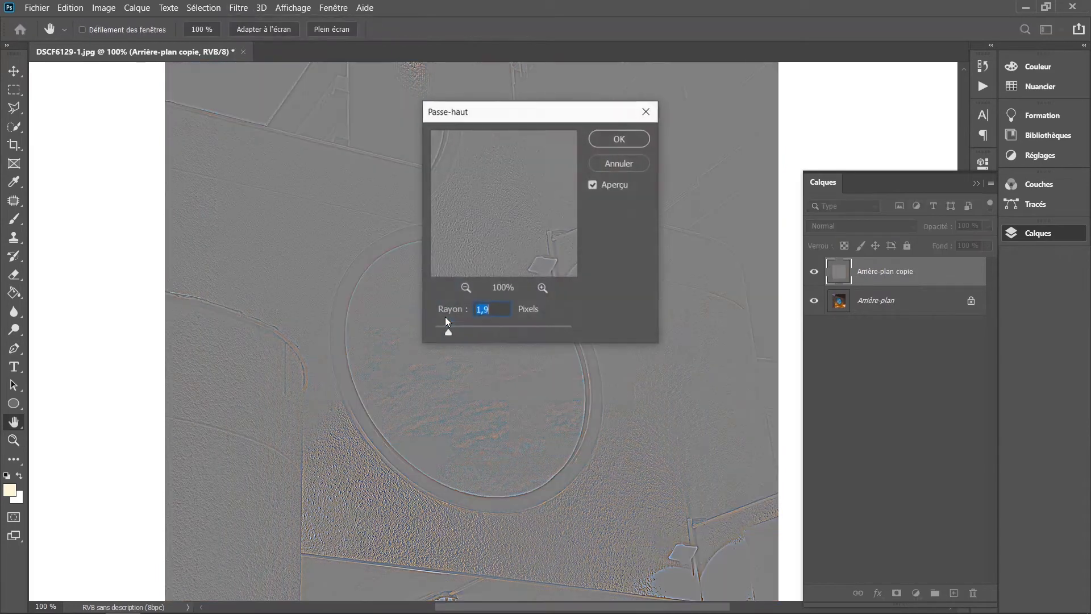
{"action": "left_click_drag", "start_coordinate": [480, 114], "coordinate": [707, 146]}
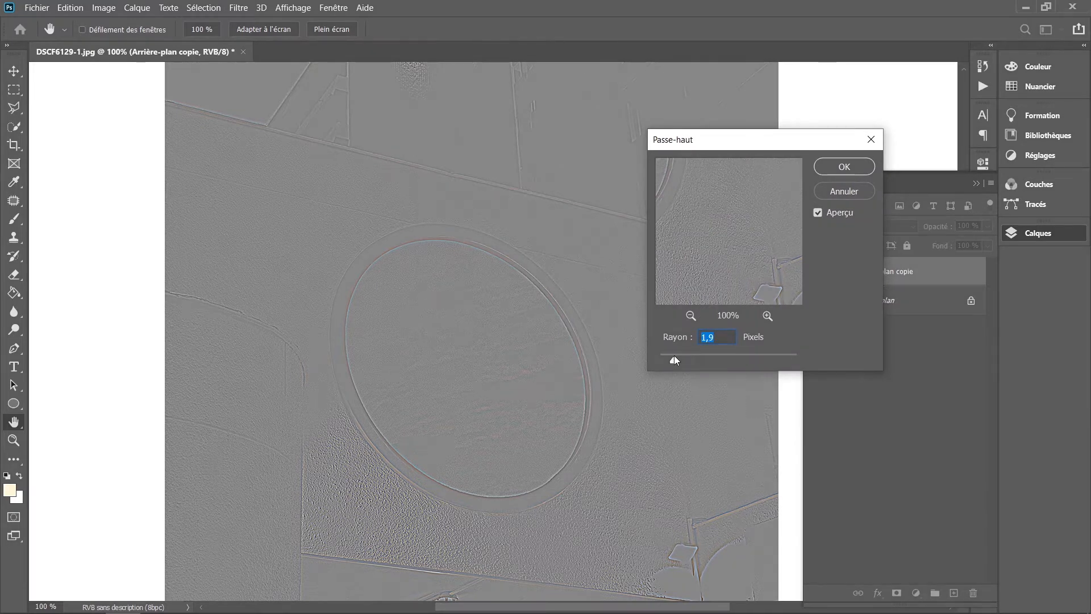
{"action": "left_click_drag", "start_coordinate": [674, 355], "coordinate": [666, 359]}
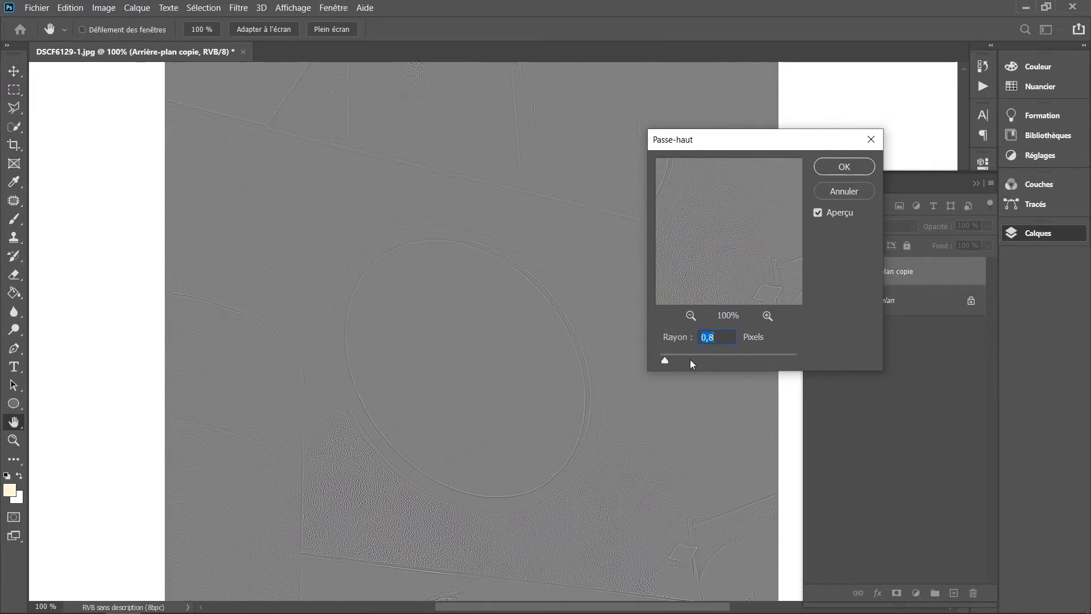
{"action": "left_click_drag", "start_coordinate": [666, 361], "coordinate": [669, 363]}
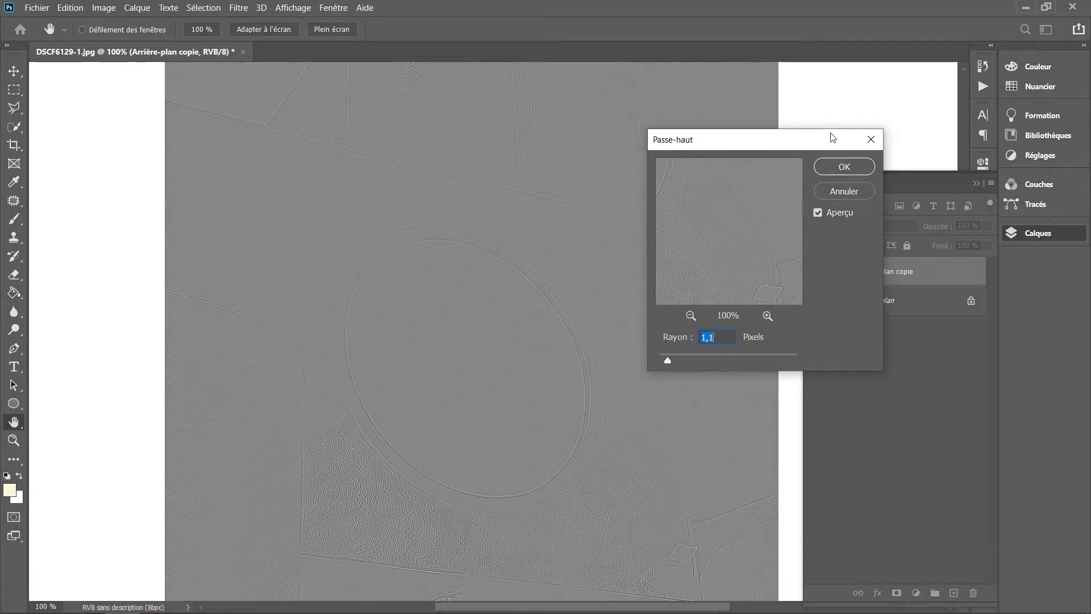
{"action": "left_click", "coordinate": [837, 165]}
{"action": "key", "text": "z"}
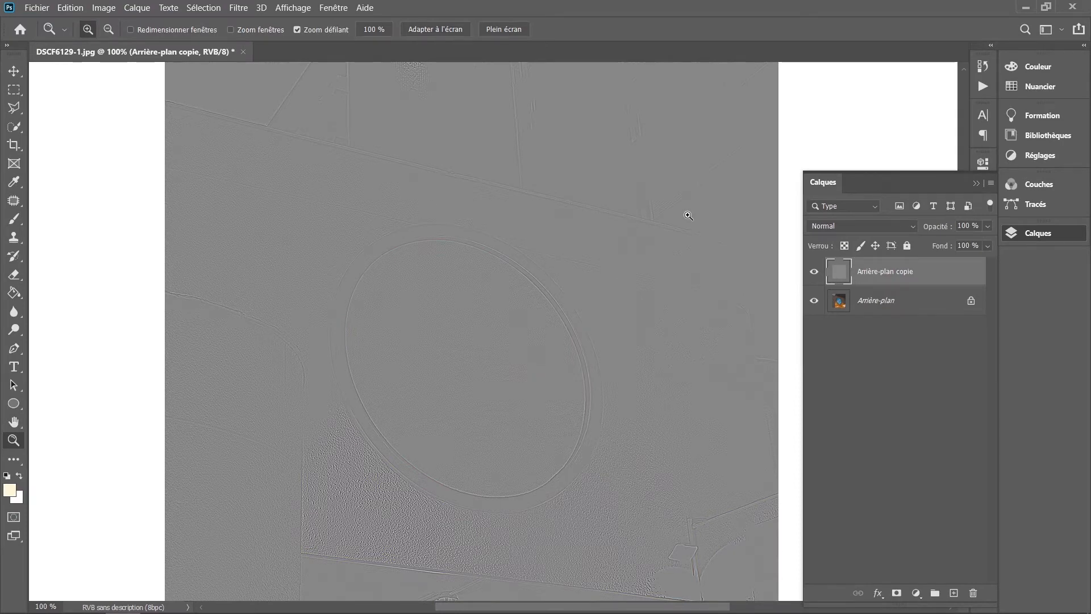
Step: Set the filtered layer's blend mode to Incrustation and toggle its visibility to compare the sharpening
{"action": "left_click", "coordinate": [824, 226]}
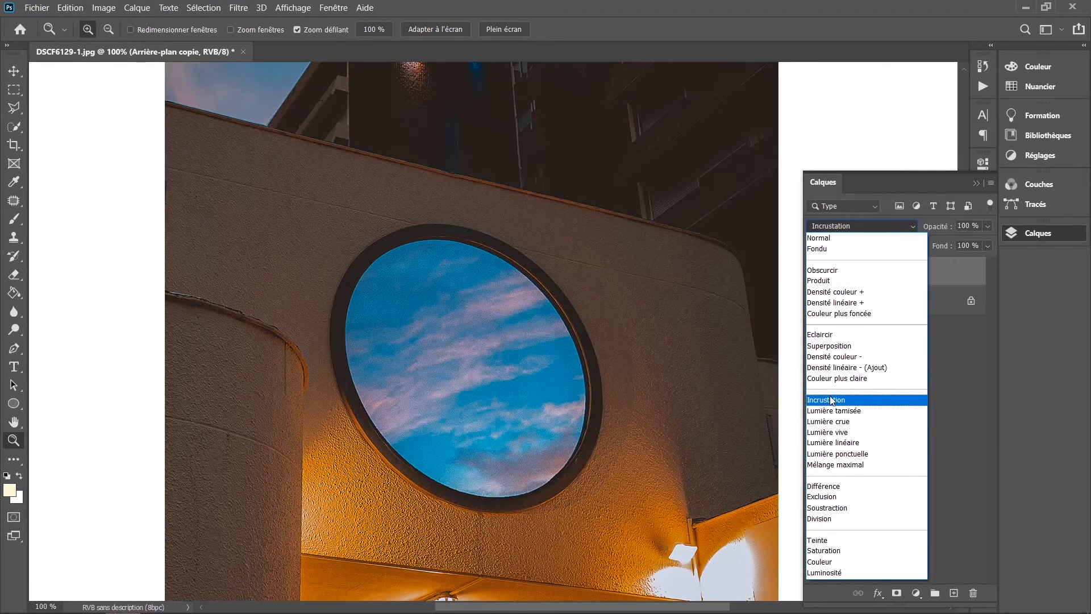
{"action": "left_click", "coordinate": [826, 400]}
{"action": "left_click", "coordinate": [811, 273]}
{"action": "left_click", "coordinate": [811, 273]}
{"action": "left_click", "coordinate": [811, 272]}
{"action": "left_click", "coordinate": [811, 273]}
{"action": "left_click", "coordinate": [811, 272]}
{"action": "left_click", "coordinate": [811, 273]}
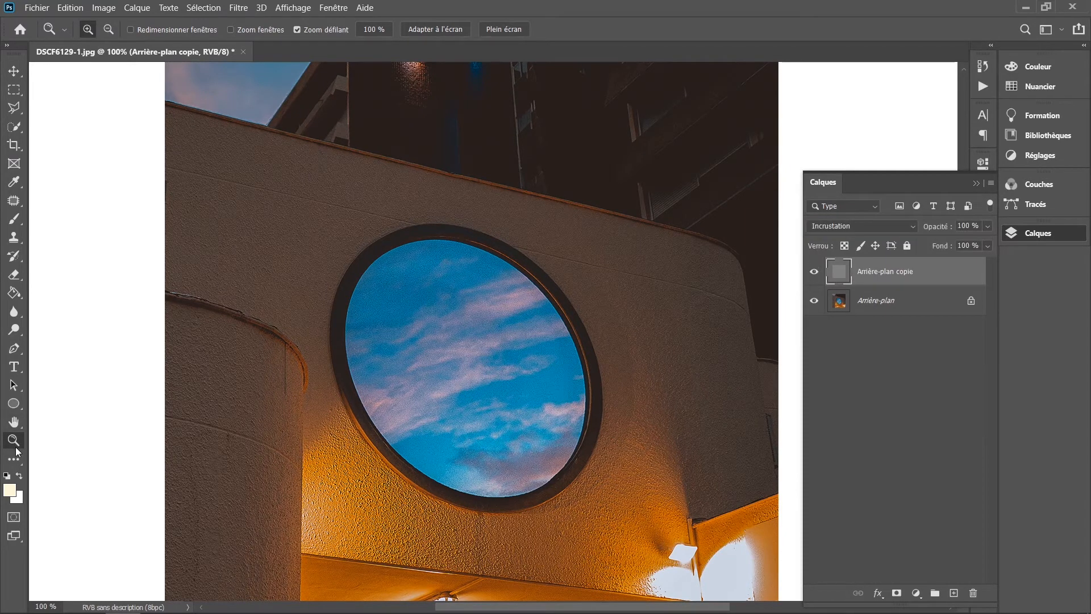
Step: Compare the whole image at 50% zoom with the sharpening layer hidden and shown
{"action": "left_click", "coordinate": [534, 328], "text": "alt"}
{"action": "left_click", "coordinate": [533, 328], "text": "alt"}
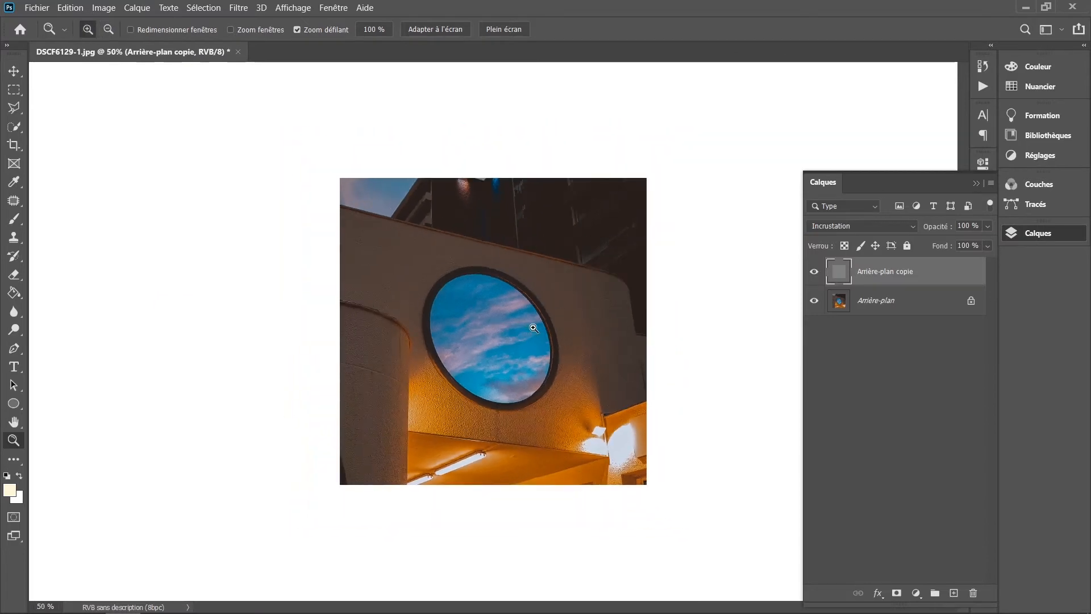
{"action": "left_click", "coordinate": [816, 272]}
{"action": "left_click", "coordinate": [816, 273]}
{"action": "left_click", "coordinate": [814, 273]}
{"action": "left_click", "coordinate": [814, 274]}
{"action": "left_click", "coordinate": [813, 274]}
{"action": "left_click", "coordinate": [814, 277]}
Step: Reduce the sharpening layer's opacity to 68%
{"action": "left_click", "coordinate": [986, 227]}
{"action": "mouse_move", "coordinate": [951, 243]}
{"action": "left_mouse_down"}
{"action": "mouse_move", "coordinate": [980, 241]}
{"action": "mouse_move", "coordinate": [967, 242]}
{"action": "left_mouse_up"}
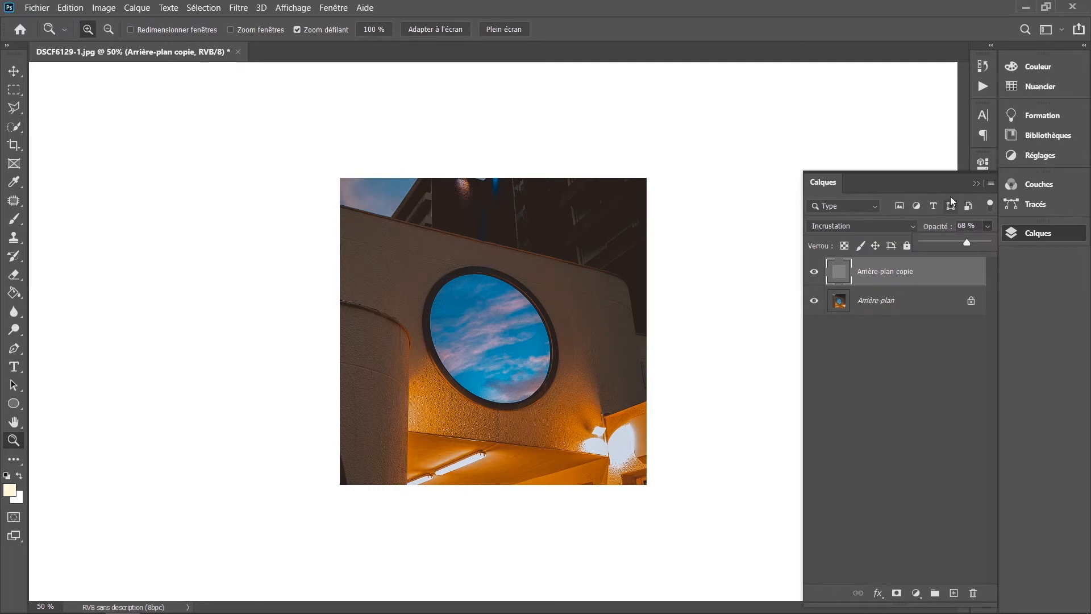
{"action": "left_click", "coordinate": [798, 255]}
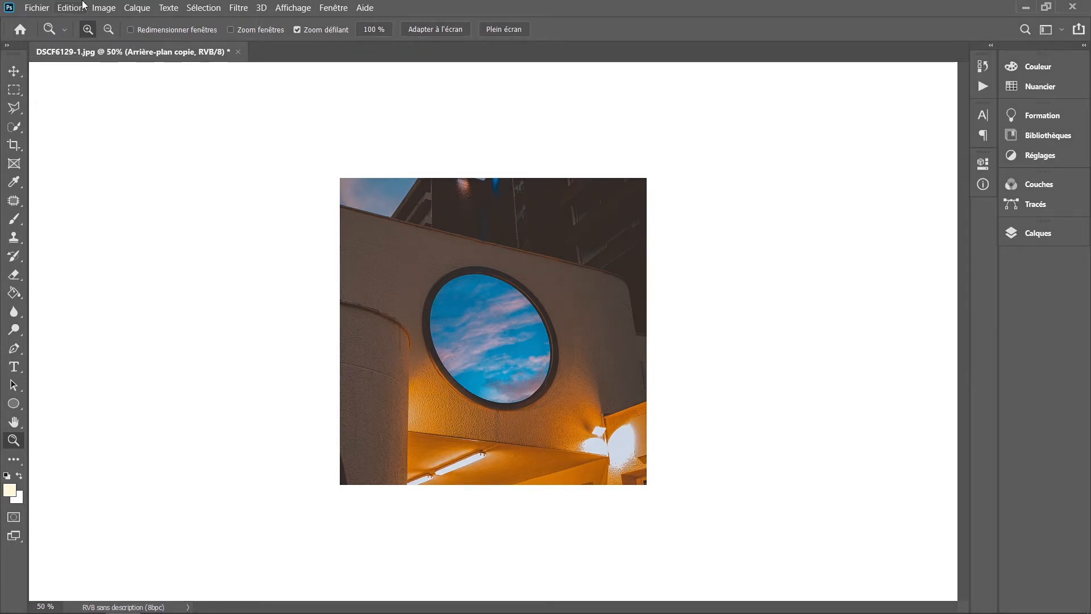
Step: Convert the image to the sRGB IEC61966-2.1 profile, flattening the layers and using Adobe (ACE) with Colorimétrie relative
{"action": "left_click", "coordinate": [82, 6]}
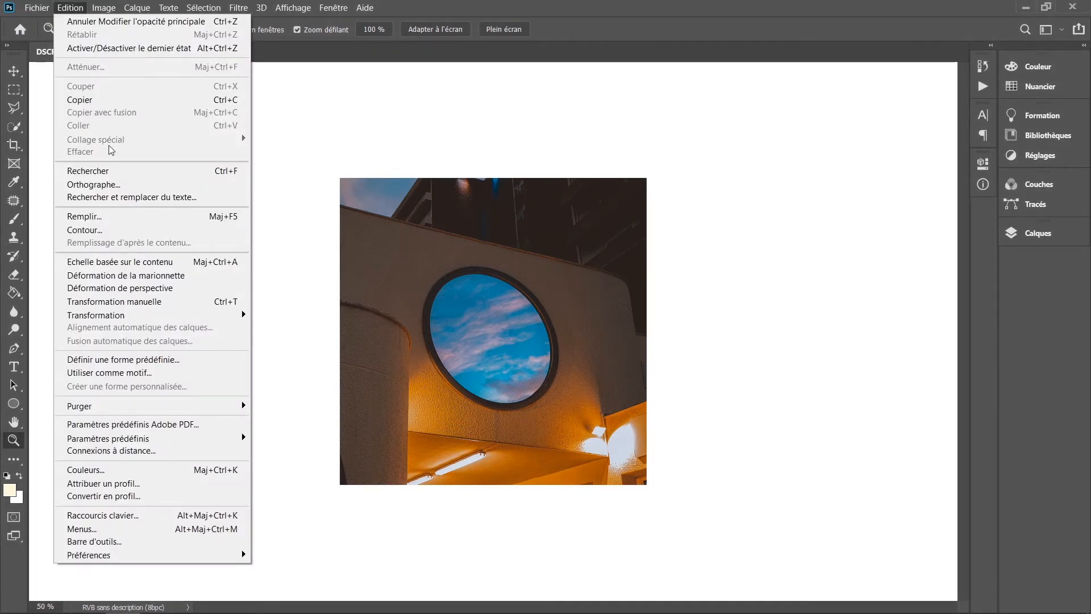
{"action": "left_click", "coordinate": [135, 501]}
{"action": "left_click_drag", "start_coordinate": [420, 120], "coordinate": [720, 171]}
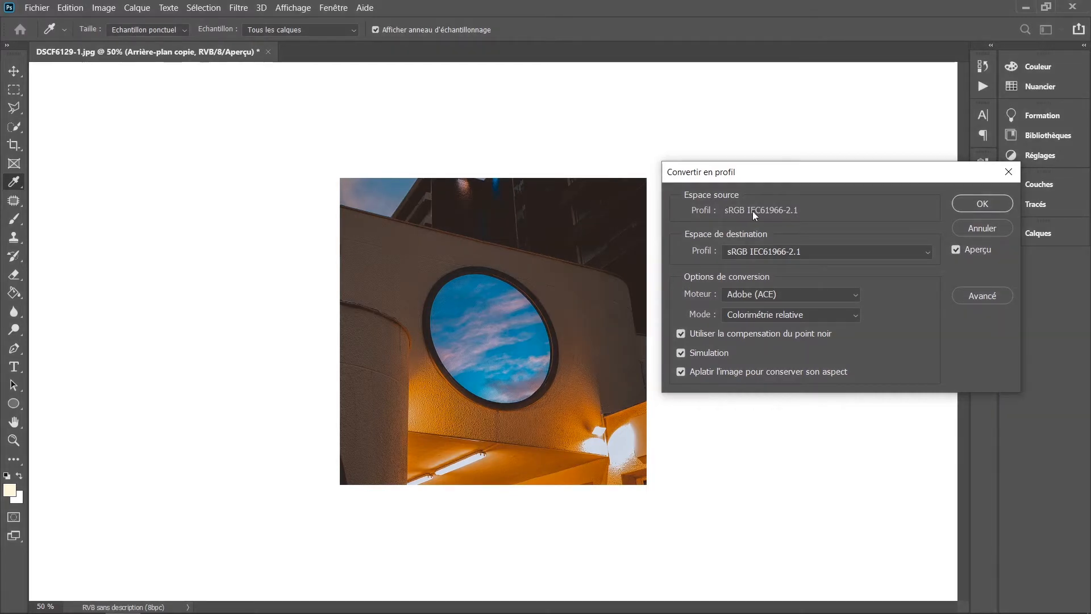
{"action": "left_click", "coordinate": [744, 251]}
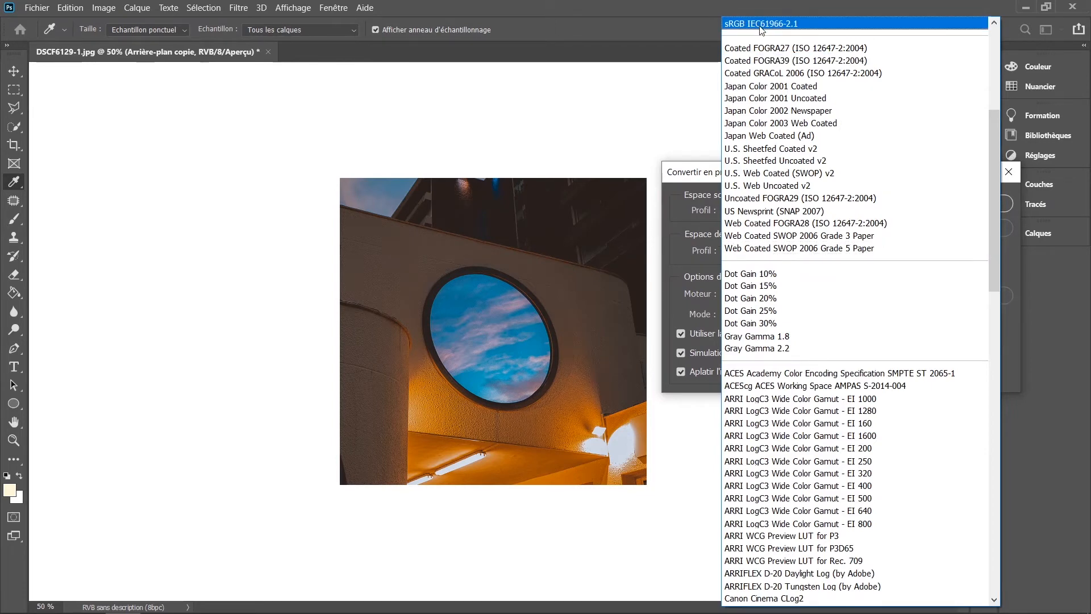
{"action": "key", "text": "Escape"}
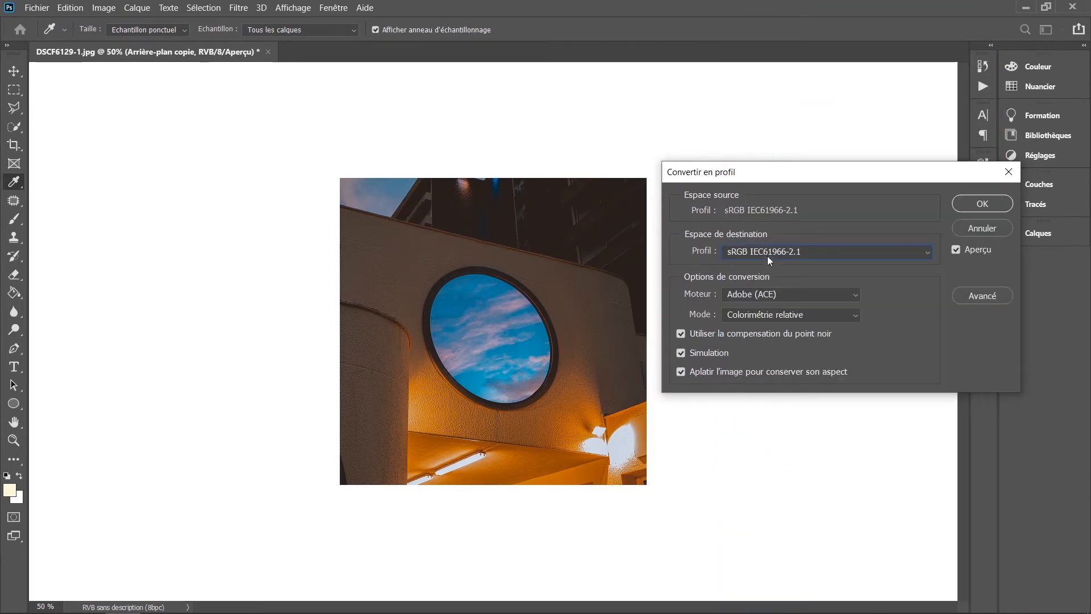
{"action": "left_click", "coordinate": [967, 205]}
{"action": "key", "text": "z"}
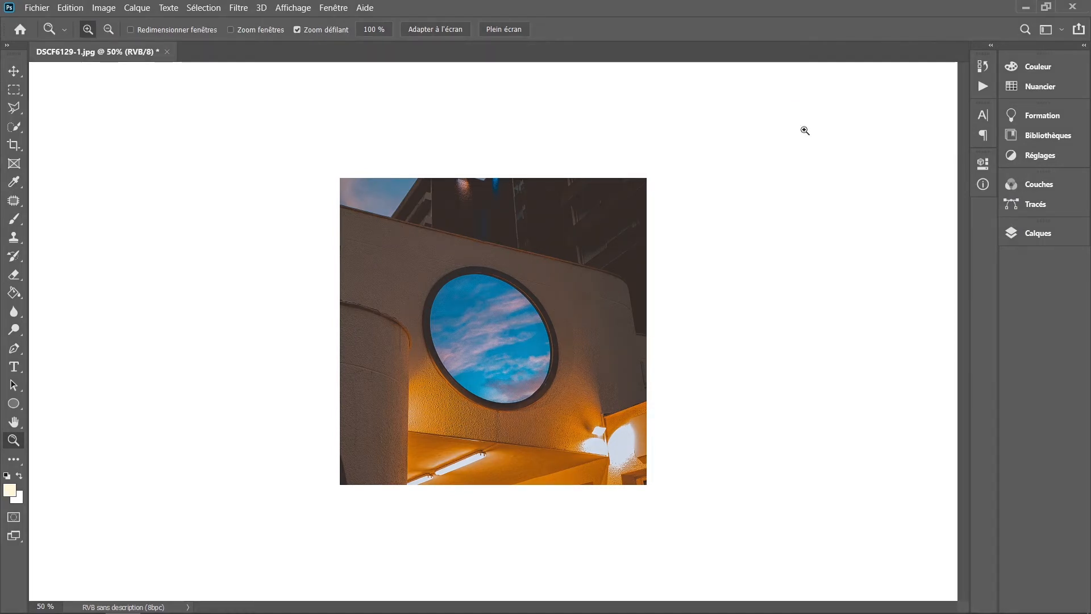
Step: Check the image's colour mode and bit depth settings
{"action": "left_click", "coordinate": [104, 8]}
{"action": "mouse_move", "coordinate": [172, 29]}
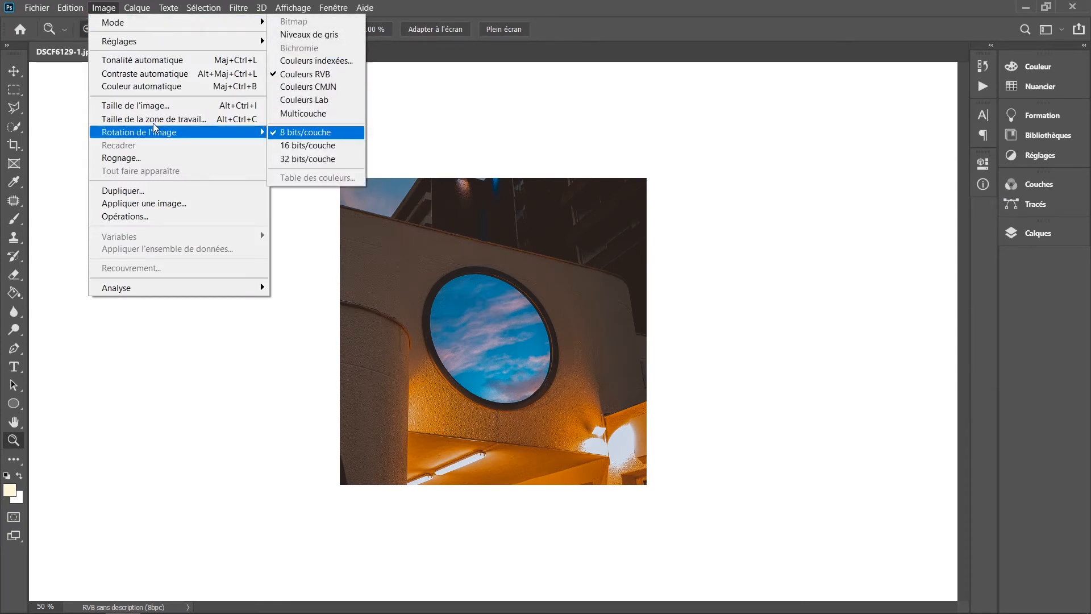
{"action": "key", "text": "Escape"}
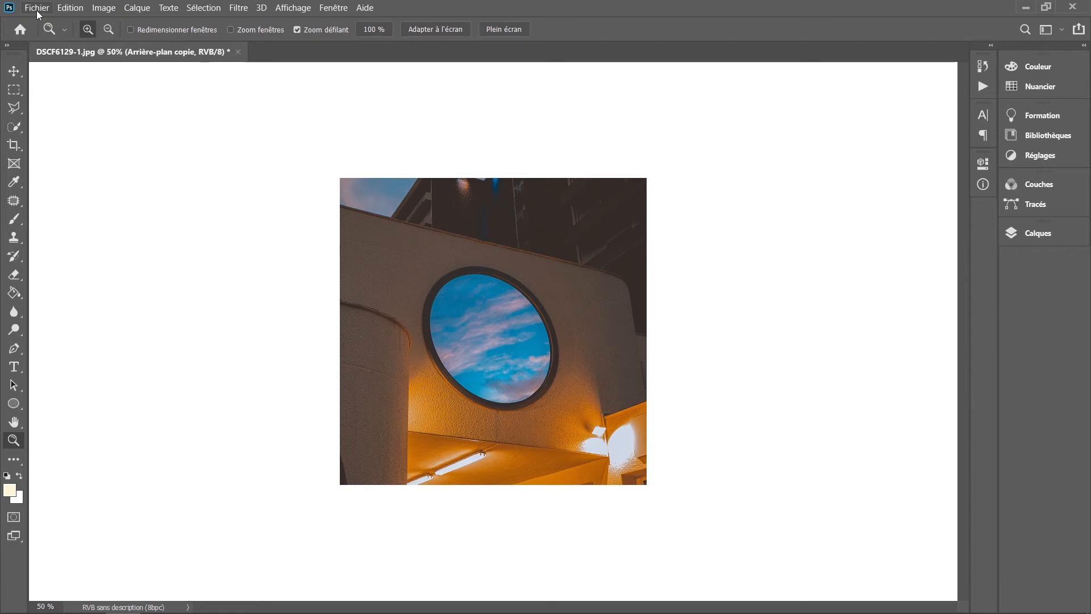
Step: Start an Export As of the square photo and choose JPG as the file format
{"action": "left_click", "coordinate": [36, 10]}
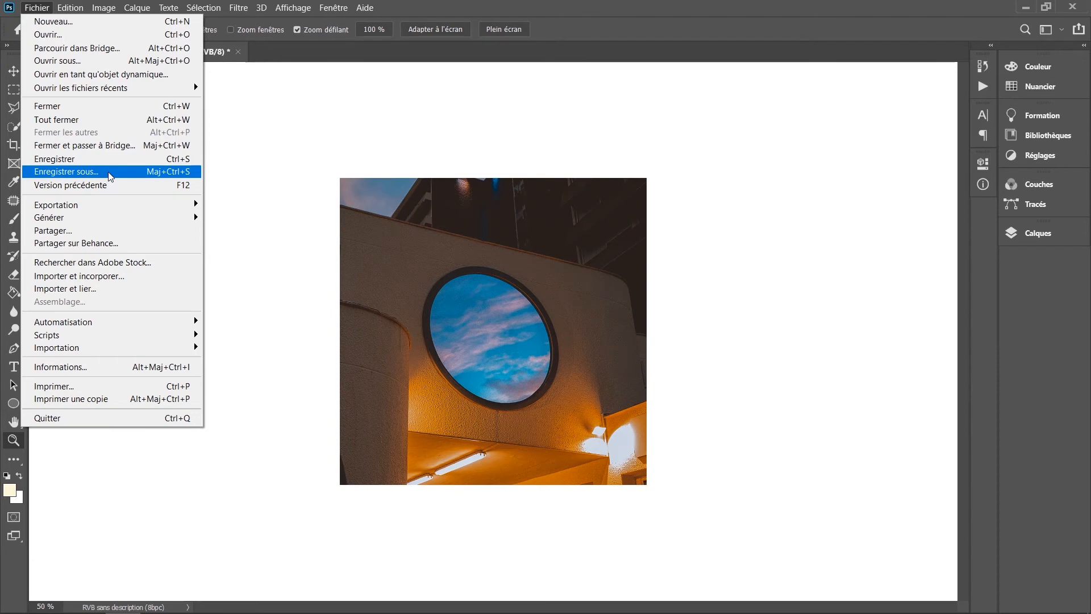
{"action": "mouse_move", "coordinate": [131, 205]}
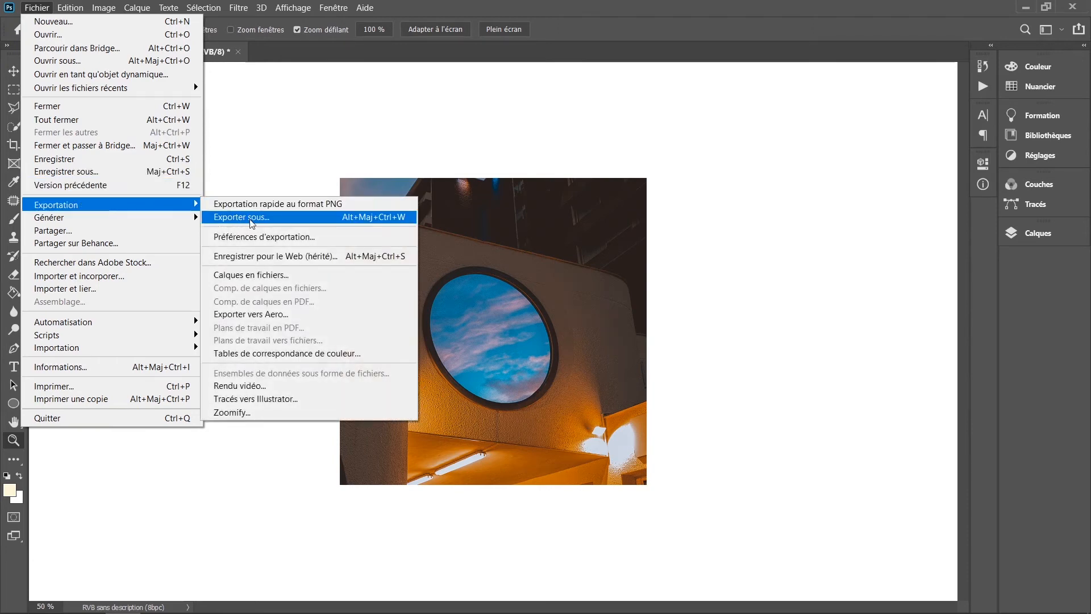
{"action": "left_click", "coordinate": [251, 222]}
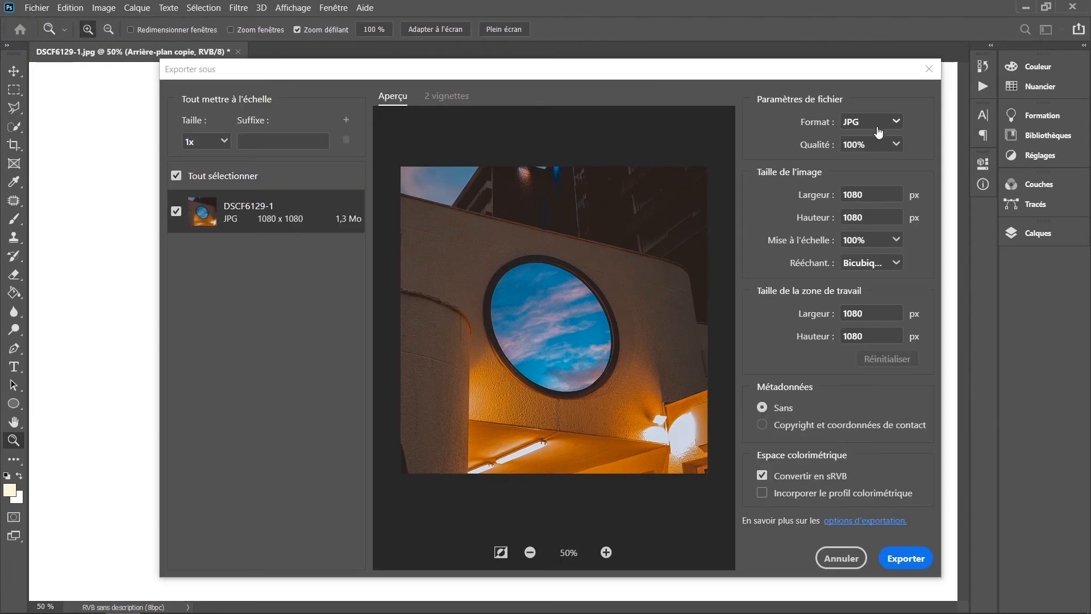
{"action": "left_click", "coordinate": [877, 127]}
{"action": "left_click", "coordinate": [855, 145]}
{"action": "left_click", "coordinate": [888, 122]}
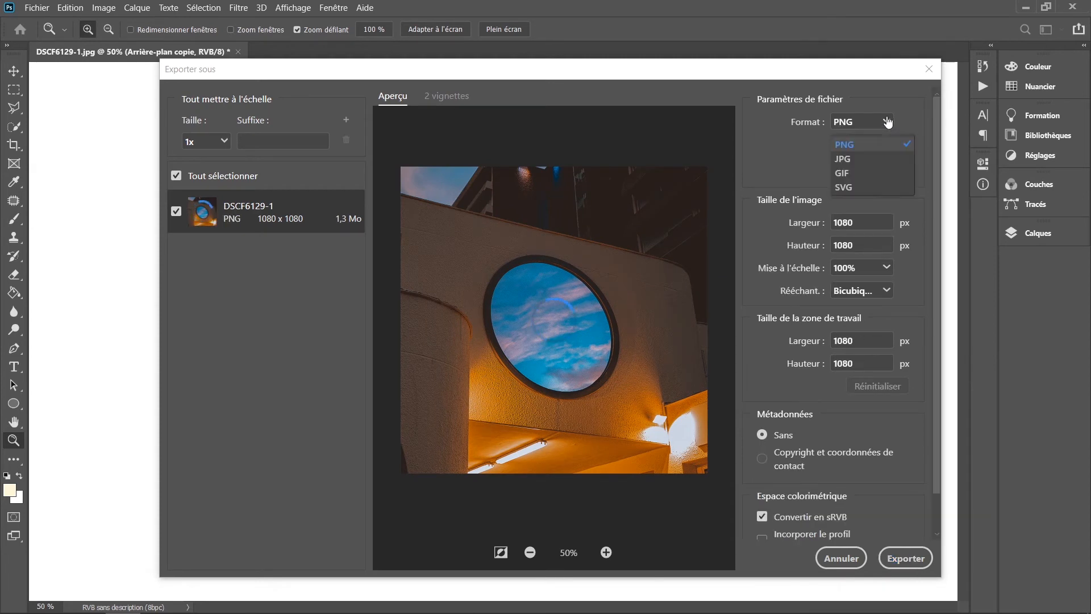
{"action": "left_click", "coordinate": [843, 159]}
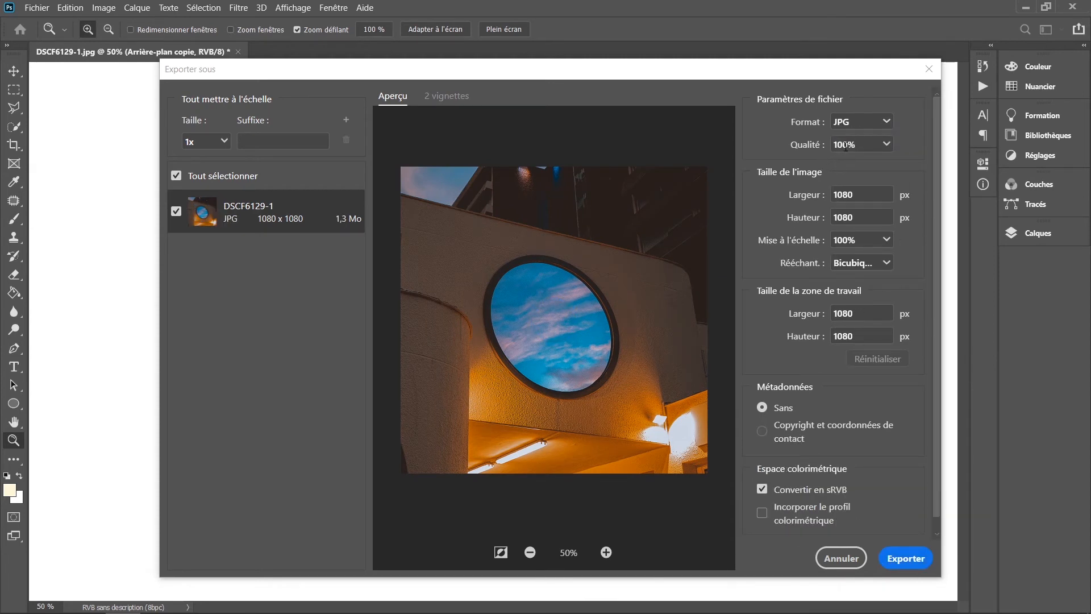
Step: Check the image size and colour space options, and export the JPG at 1080 x 1080 px, 100% quality, converted to sRGB
{"action": "double_click", "coordinate": [861, 194]}
{"action": "left_click", "coordinate": [767, 202]}
{"action": "left_click", "coordinate": [821, 219]}
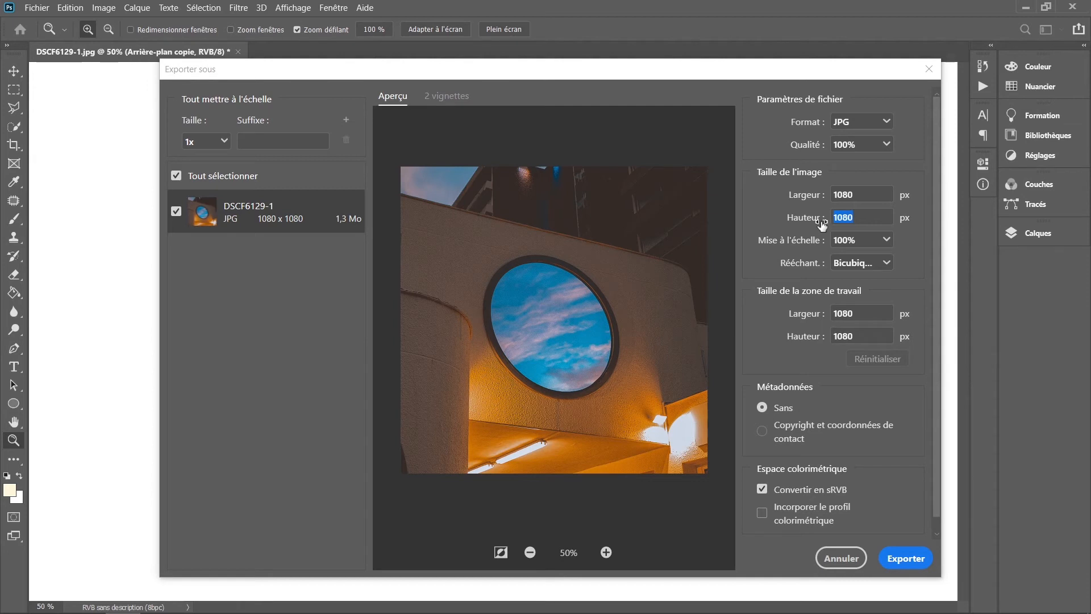
{"action": "left_click", "coordinate": [759, 473]}
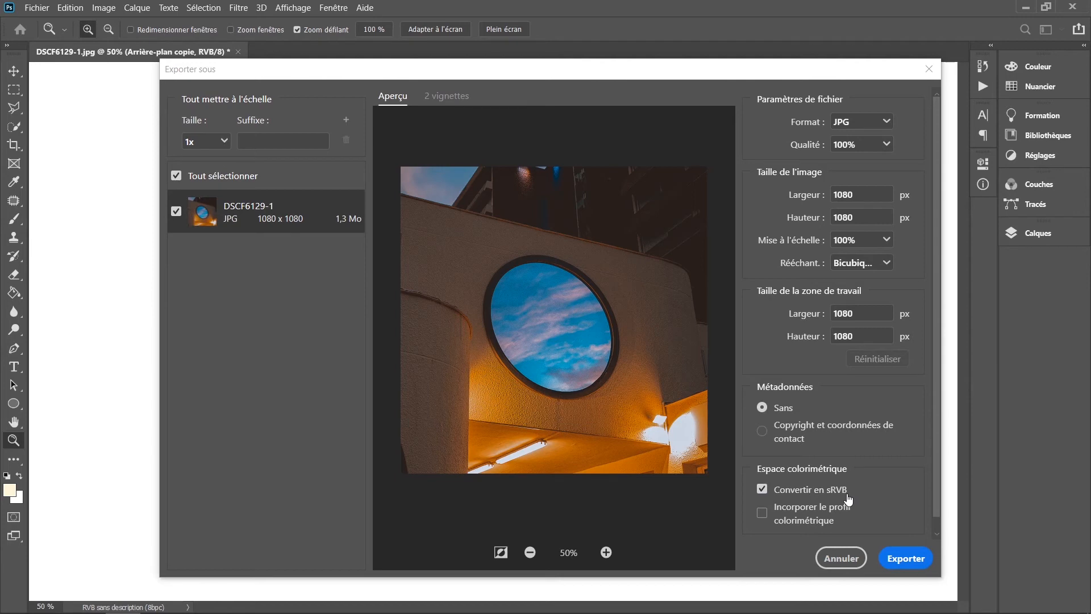
{"action": "left_click", "coordinate": [906, 558]}
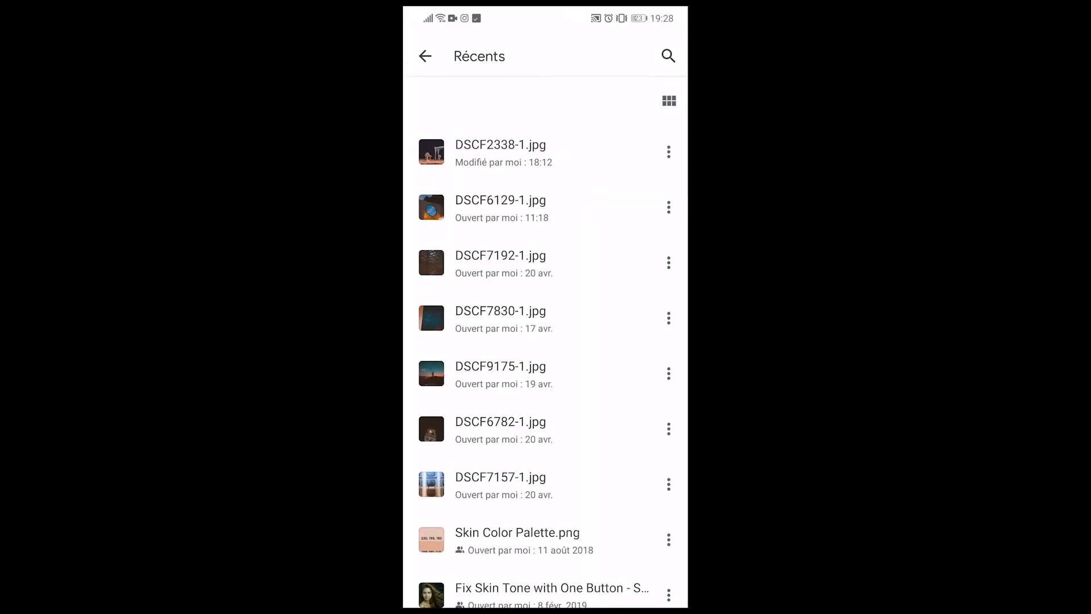
Step: Switch to the phone, open DSCF6129-1.jpg from the recent files, and examine the photo's published Instagram post and its details
{"action": "left_click", "coordinate": [500, 208]}
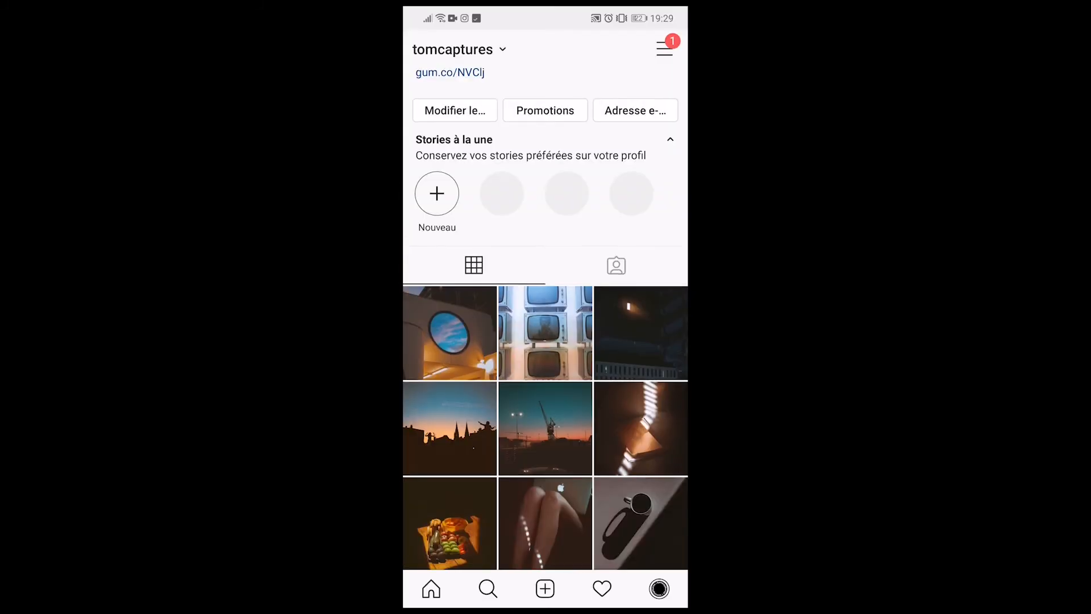
{"action": "left_click", "coordinate": [450, 394]}
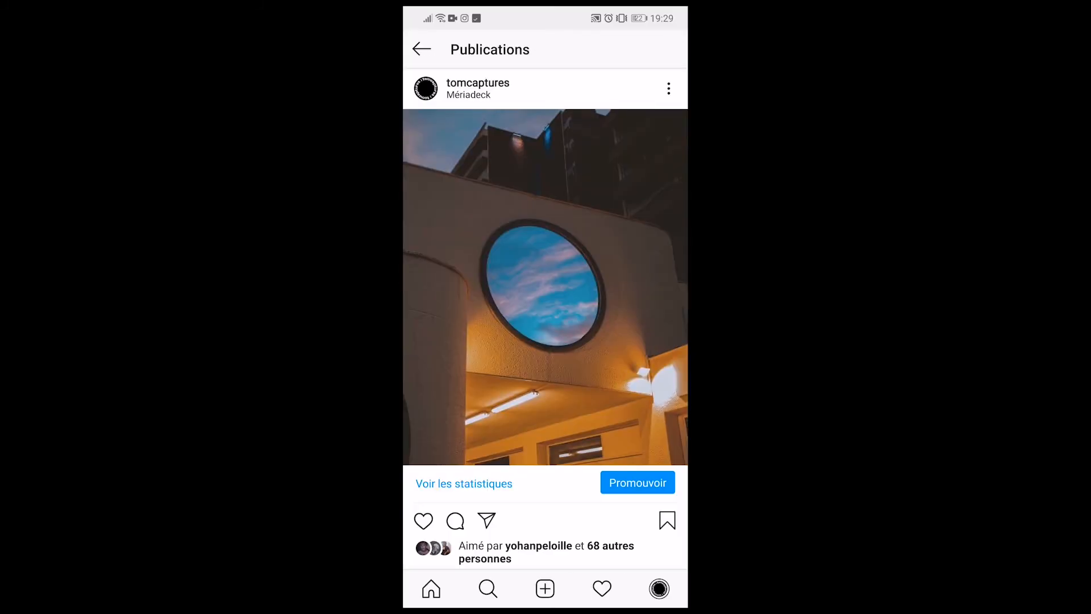
{"action": "scroll", "coordinate": [546, 307], "scroll_direction": "down", "scroll_amount": 2}
{"action": "scroll", "coordinate": [546, 306], "scroll_direction": "down", "scroll_amount": 2}
{"action": "scroll", "coordinate": [546, 307], "scroll_direction": "up", "scroll_amount": 3}
{"action": "scroll", "coordinate": [545, 307], "scroll_direction": "down", "scroll_amount": 2}
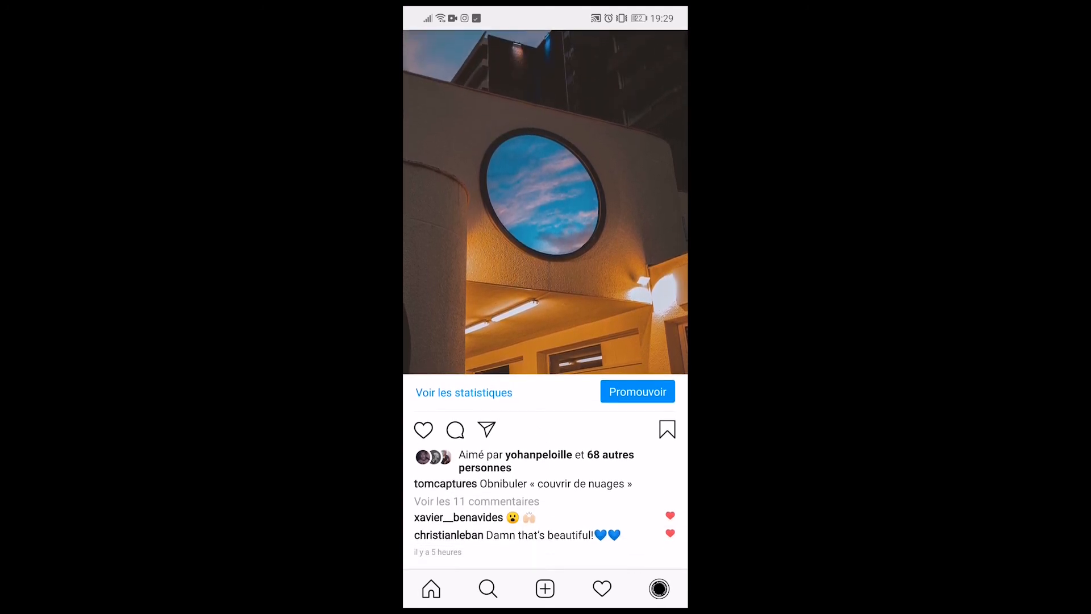
{"action": "scroll", "coordinate": [546, 299], "scroll_direction": "up", "scroll_amount": 3}
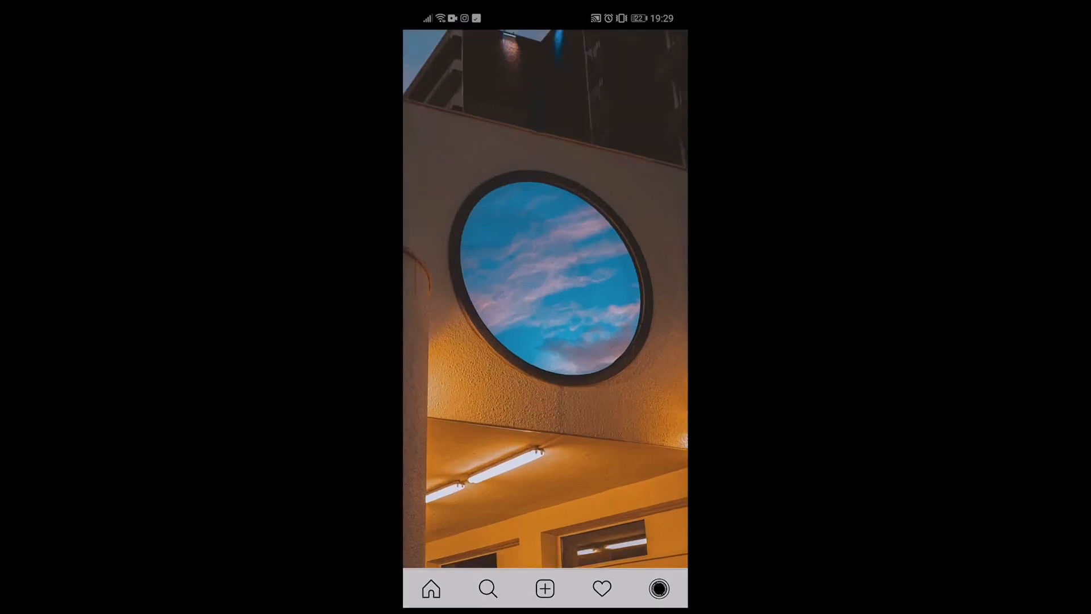